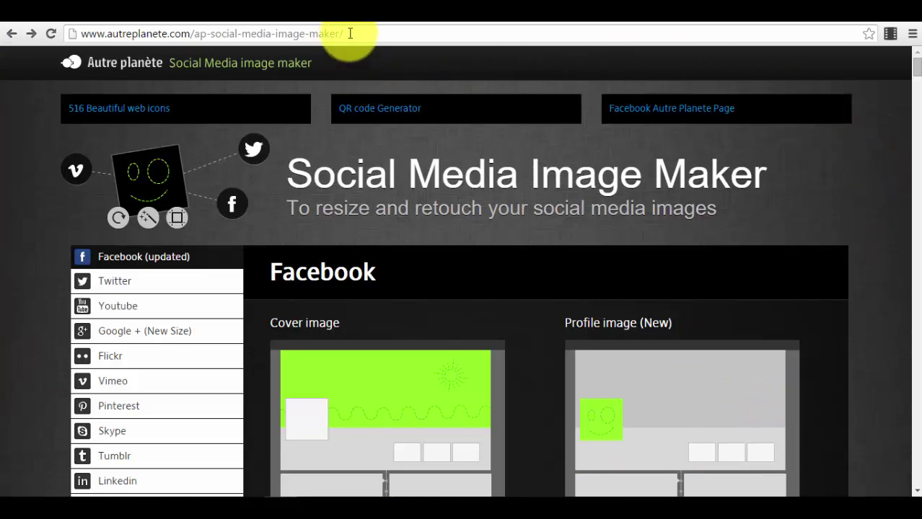
- Select the image maker page's full address and scroll through the page
drag(350, 33, 63, 35)
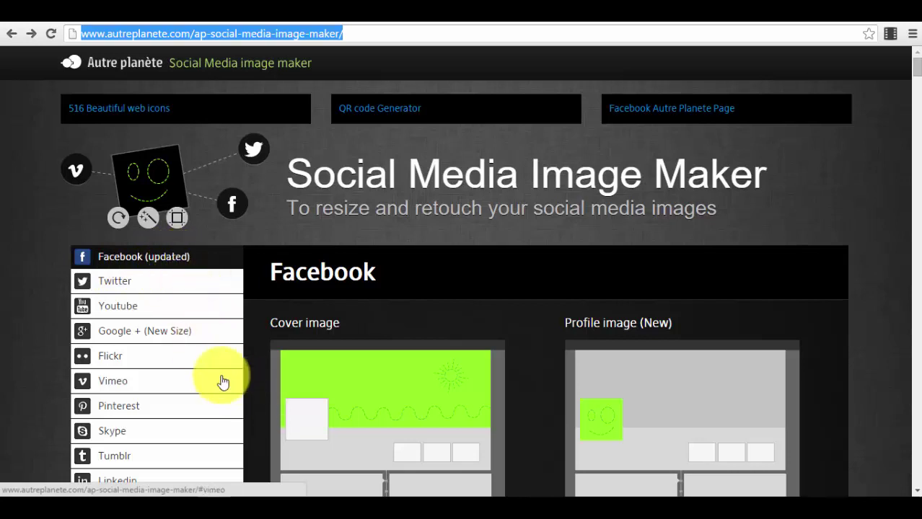
scroll(220, 380, down, 1)
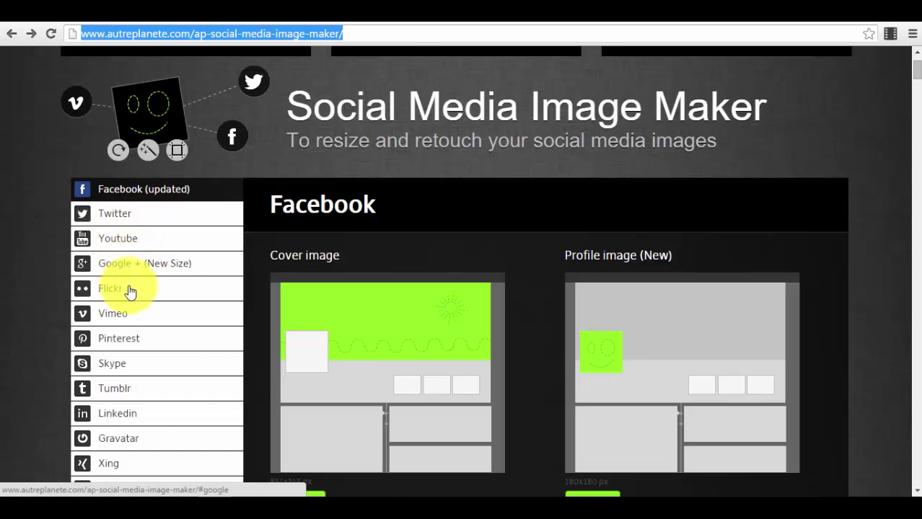
scroll(154, 328, down, 1)
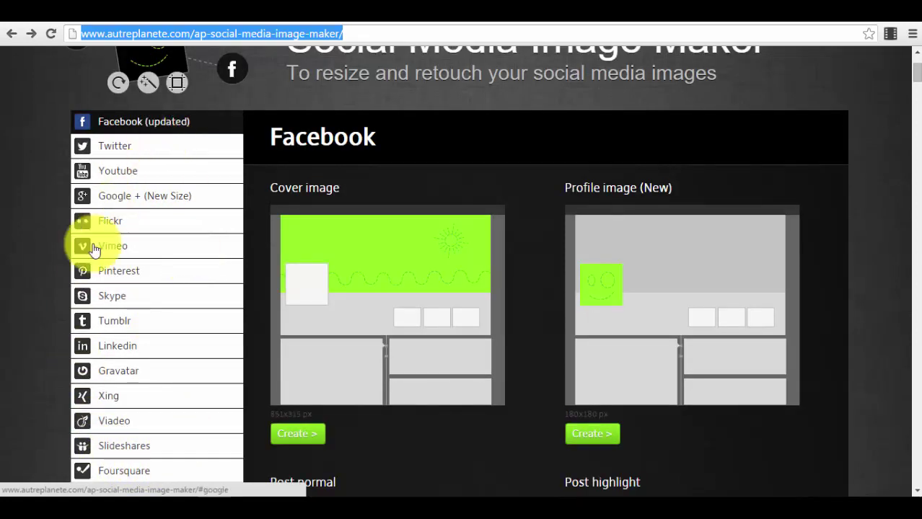
scroll(113, 404, down, 1)
scroll(117, 383, up, 1)
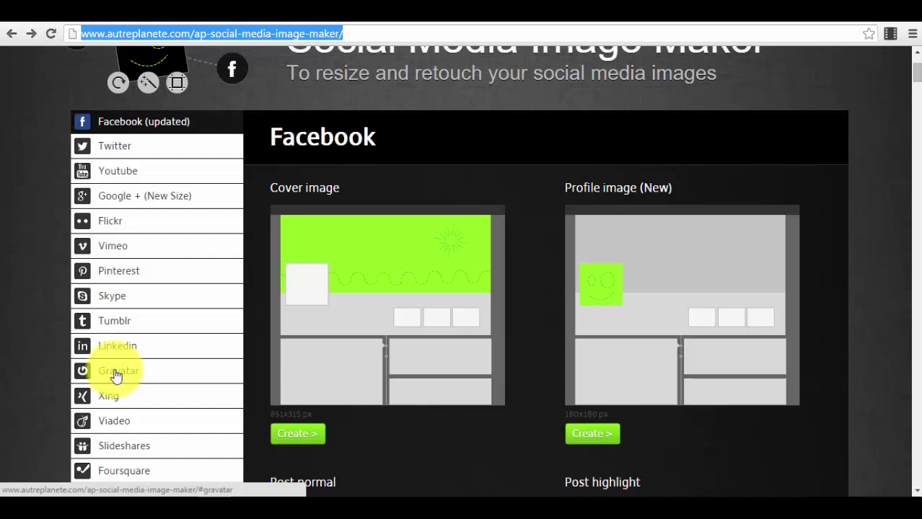
scroll(119, 371, up, 3)
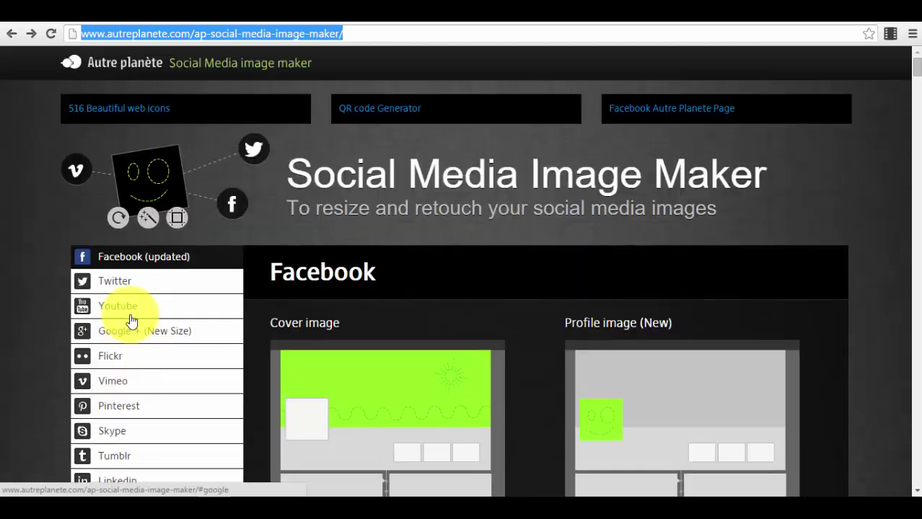
- Jump to the Facebook section and browse its cover, profile, post, application and event formats
click(136, 261)
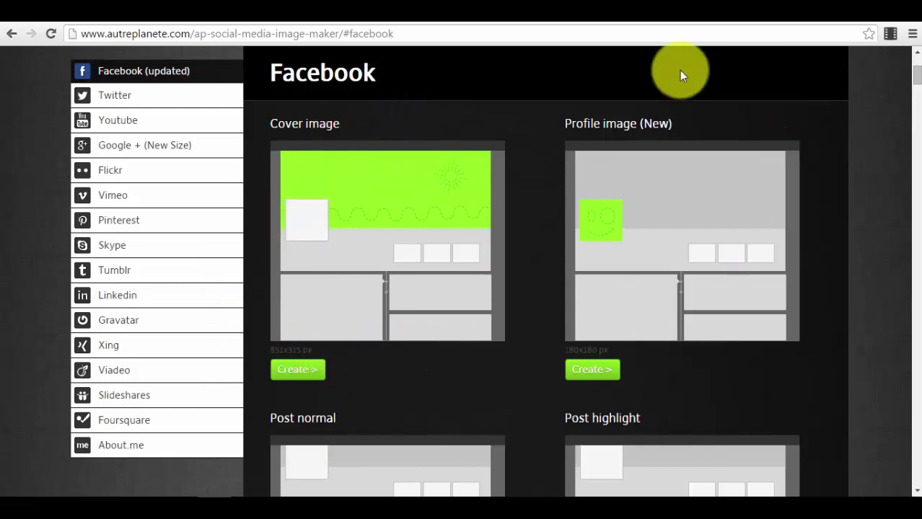
scroll(737, 326, down, 2)
scroll(511, 274, down, 1)
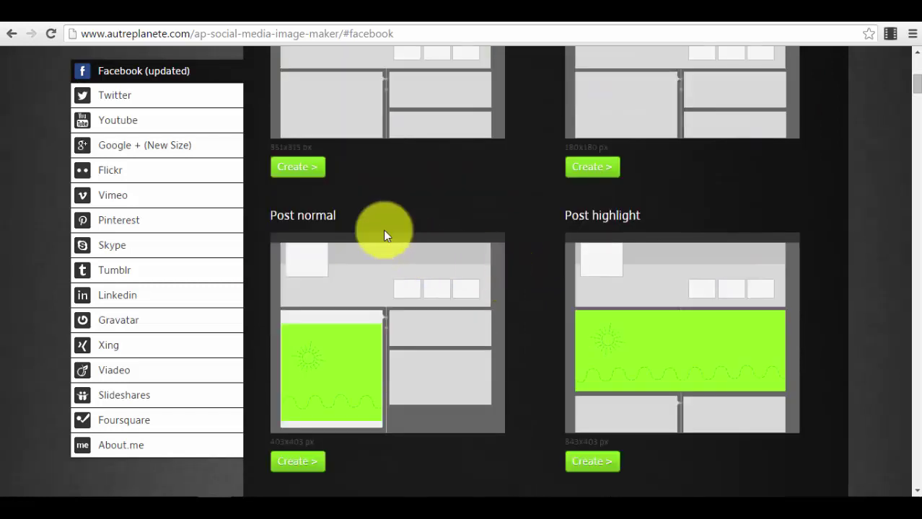
scroll(620, 459, down, 2)
scroll(640, 308, down, 1)
scroll(683, 381, down, 2)
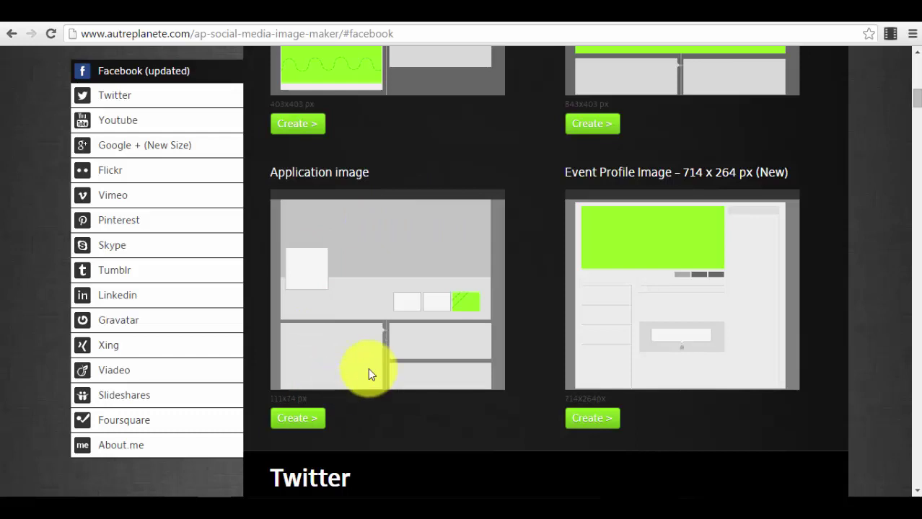
scroll(370, 370, up, 3)
scroll(373, 373, up, 6)
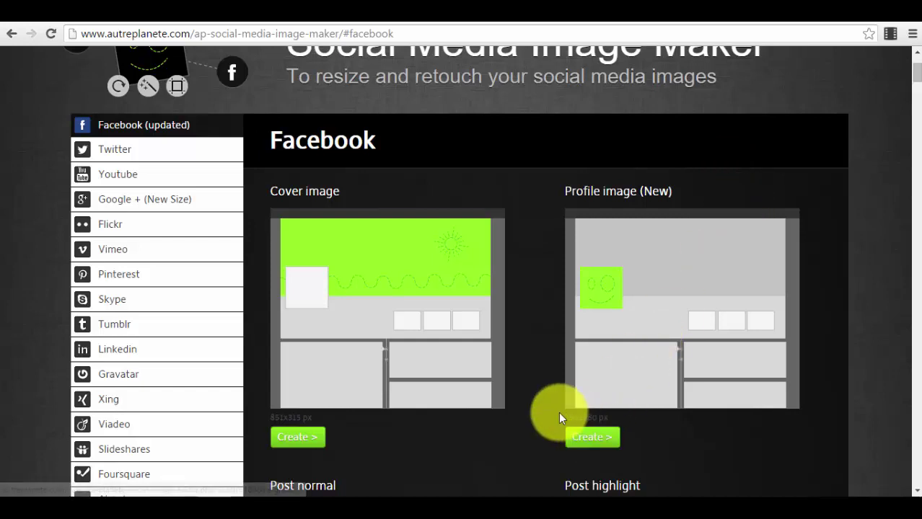
- Start a 180×180 Facebook profile image and pick the portrait photo from Downloads
click(604, 449)
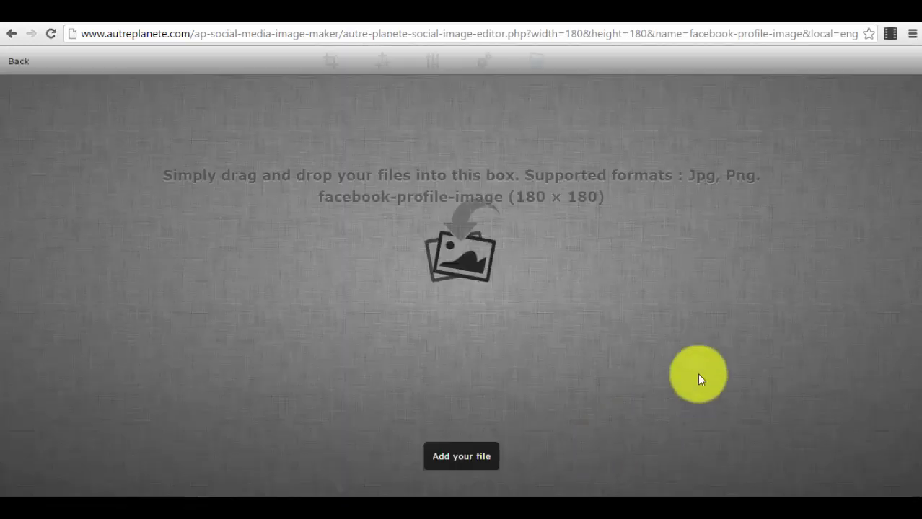
click(467, 469)
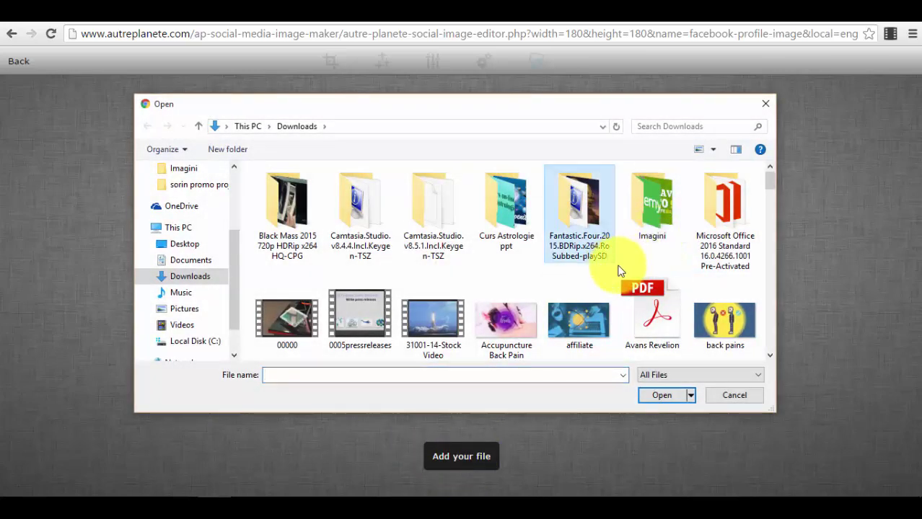
scroll(622, 268, down, 15)
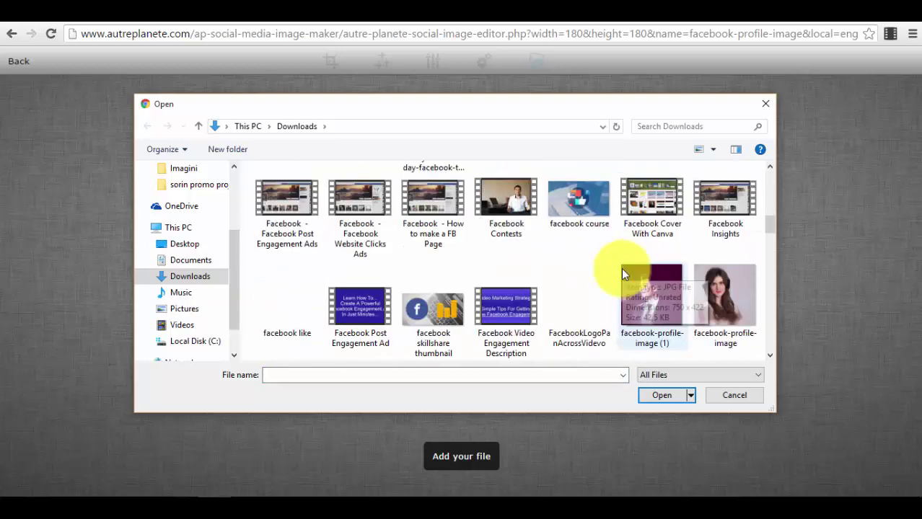
scroll(668, 315, down, 10)
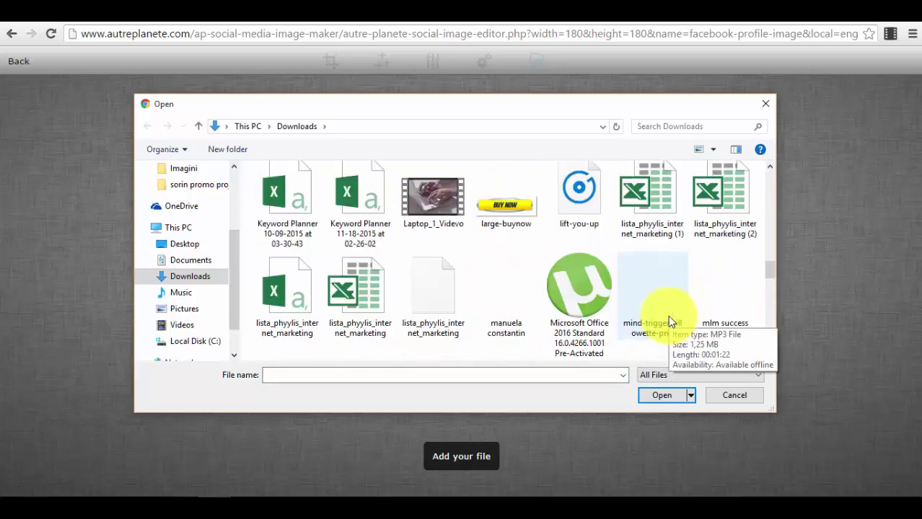
click(525, 310)
- Load the portrait into the editor and apply the square head-and-shoulders crop
click(665, 399)
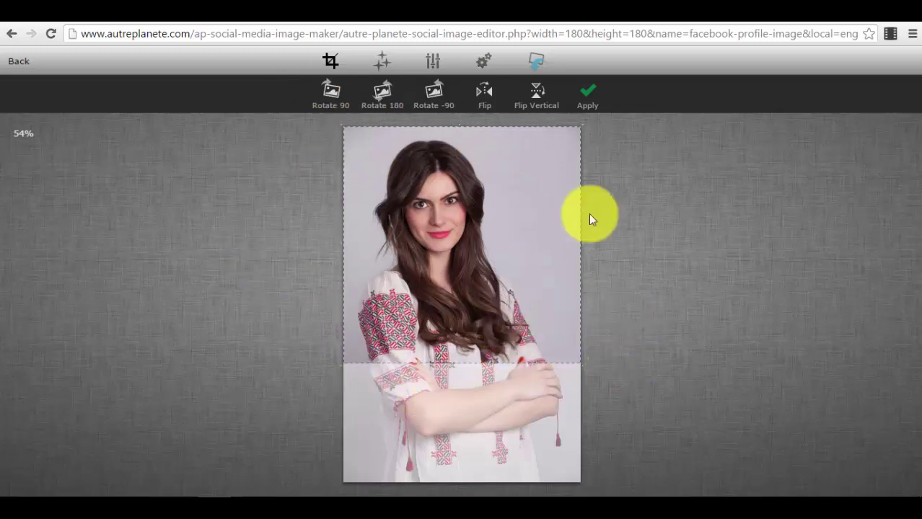
click(586, 96)
click(381, 61)
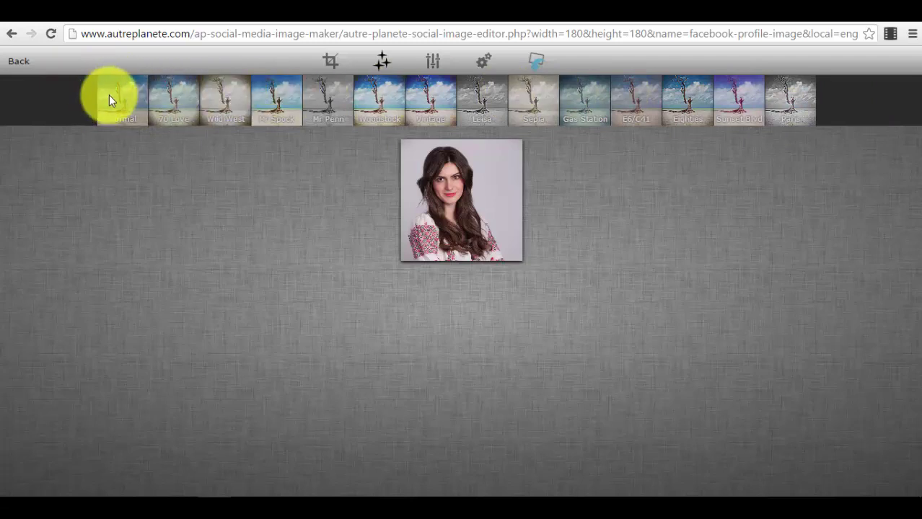
- Try the Wild West, 70 Love and Mr Spock filters, then keep a richer vignetted filter
click(212, 96)
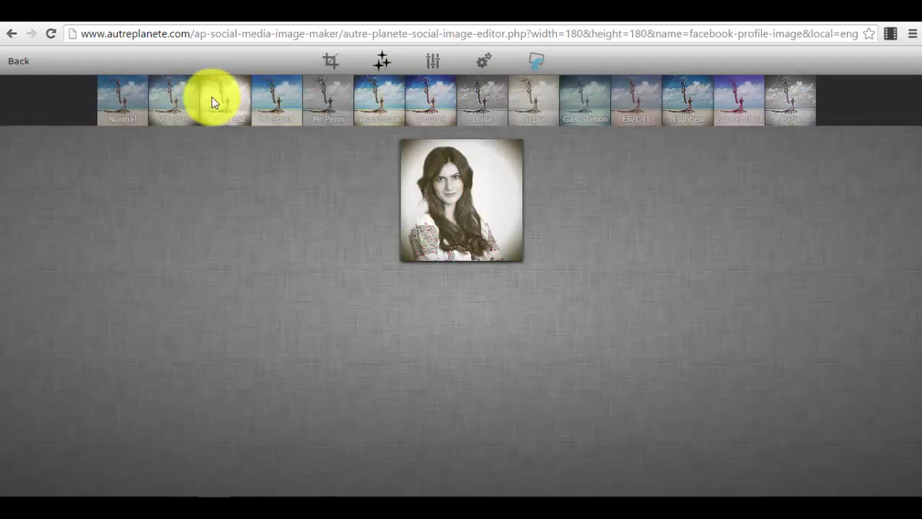
click(172, 100)
click(268, 102)
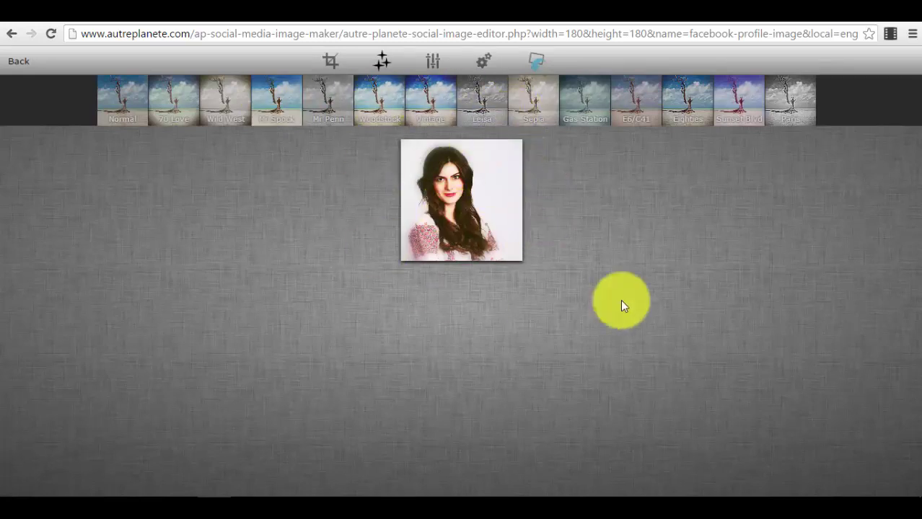
click(386, 95)
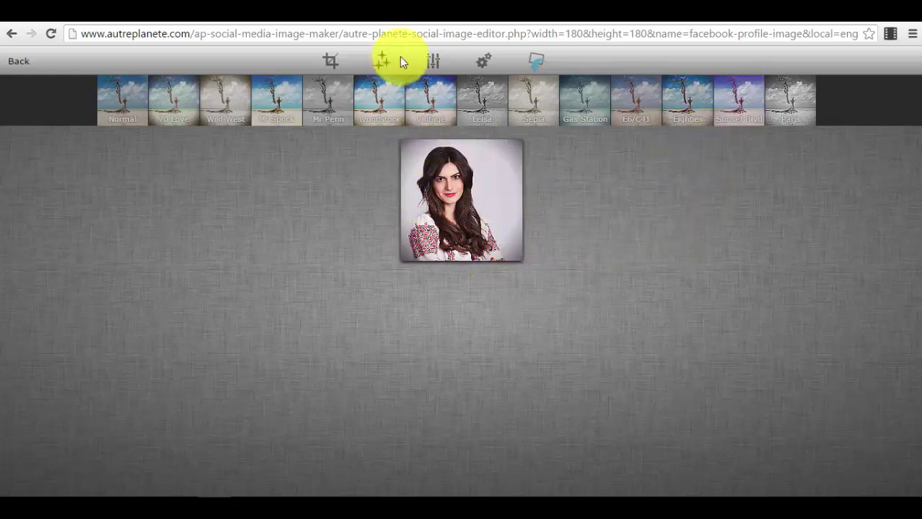
click(430, 62)
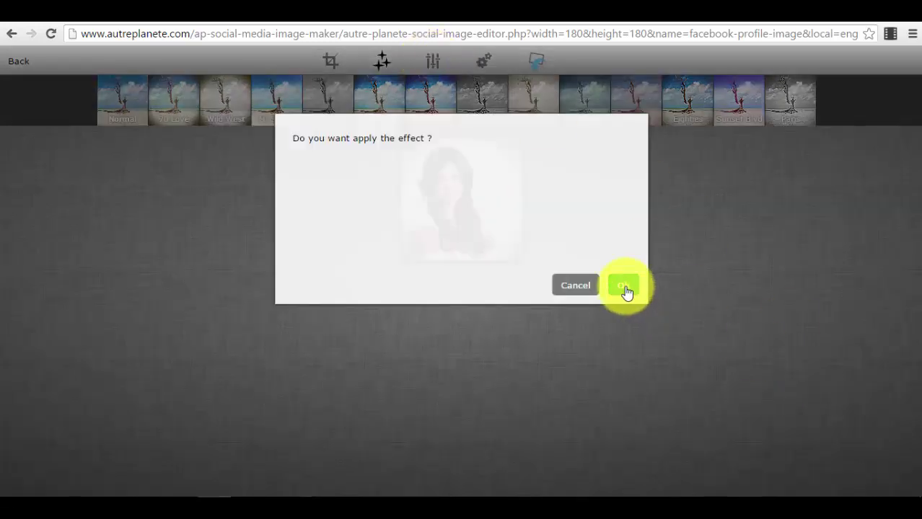
click(625, 287)
- Try the Sharpen, Blur, Desaturate and Focus effects on the portrait
click(431, 62)
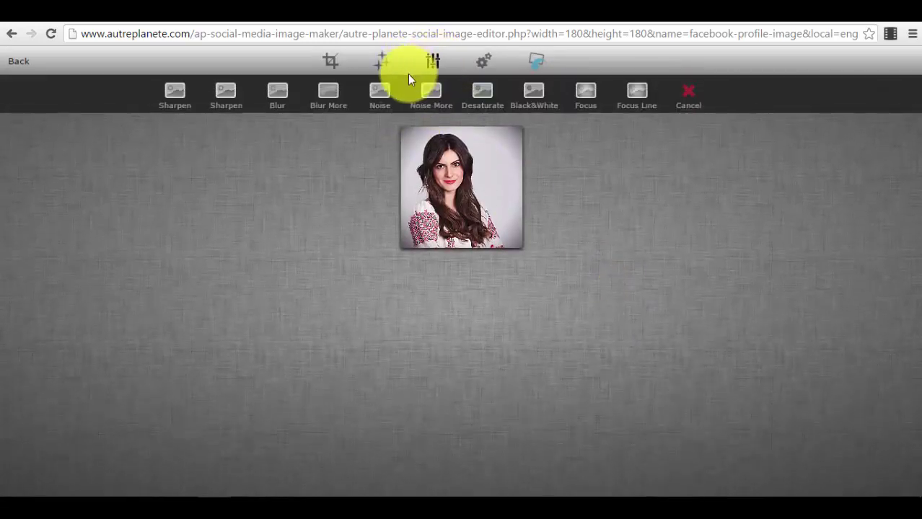
click(172, 92)
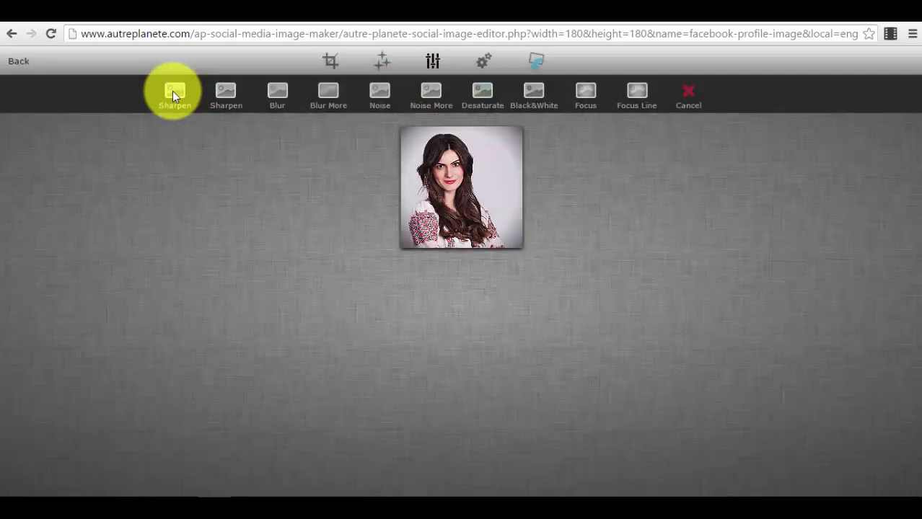
click(267, 93)
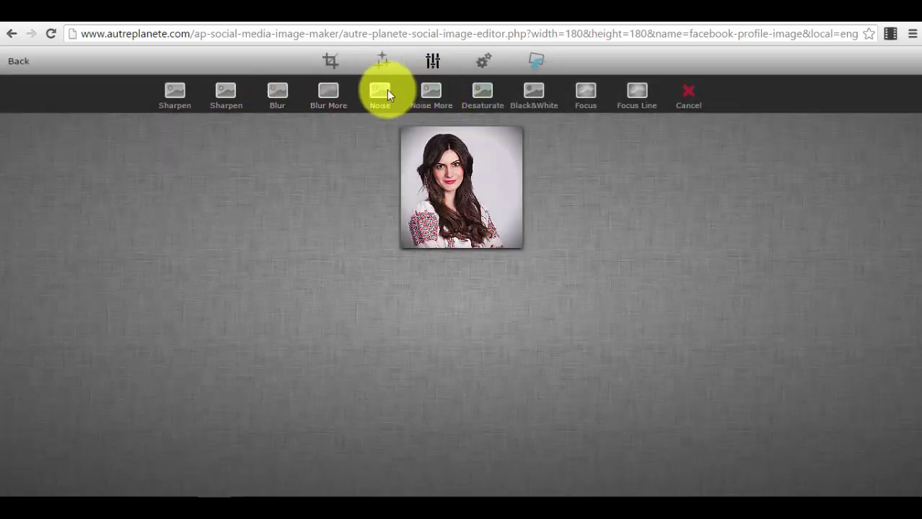
click(481, 89)
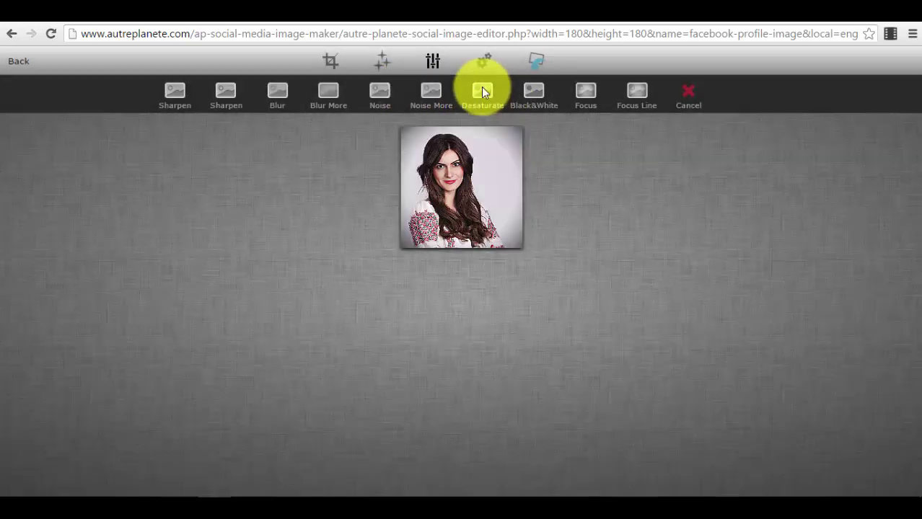
click(587, 94)
click(584, 93)
- Blur the photo's lower part with Focus Line and confirm applying the adjustments
click(637, 93)
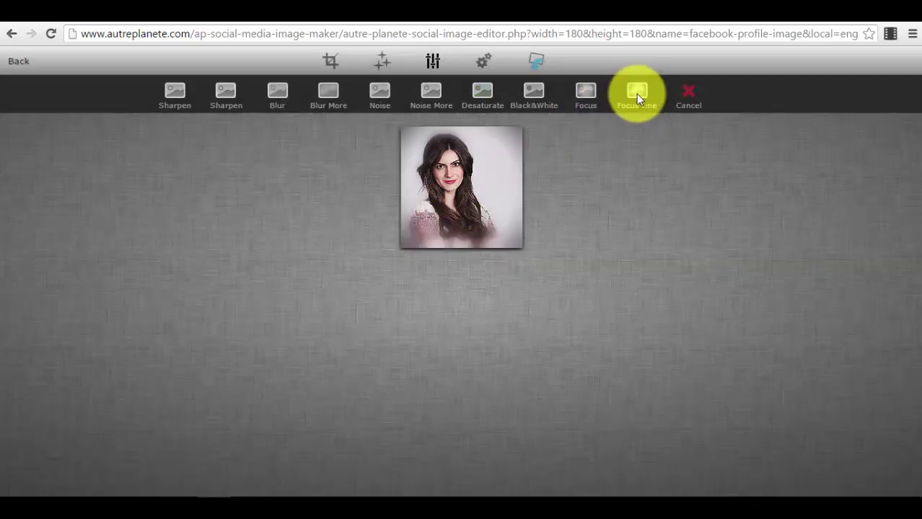
click(686, 94)
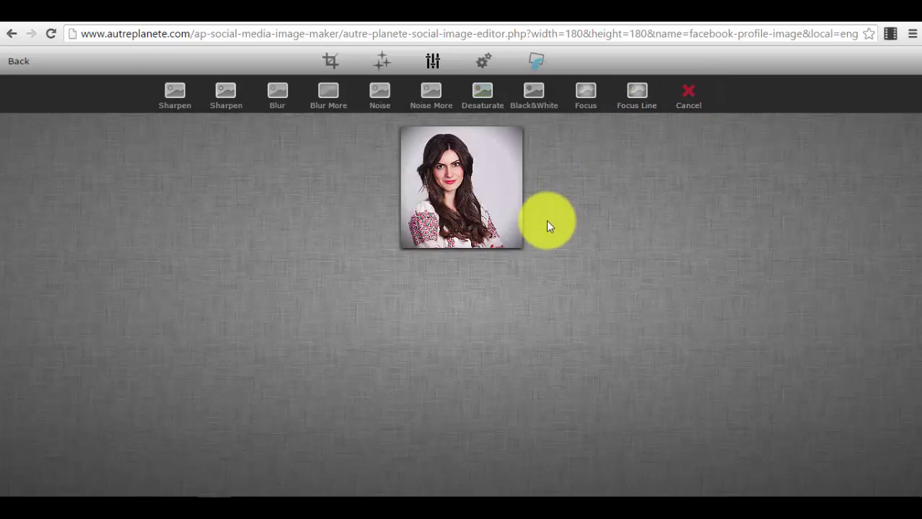
click(632, 94)
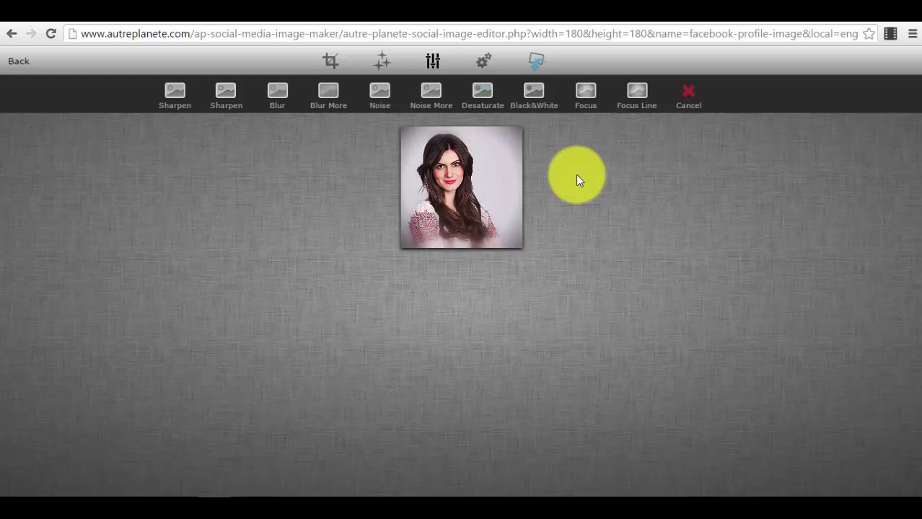
click(487, 62)
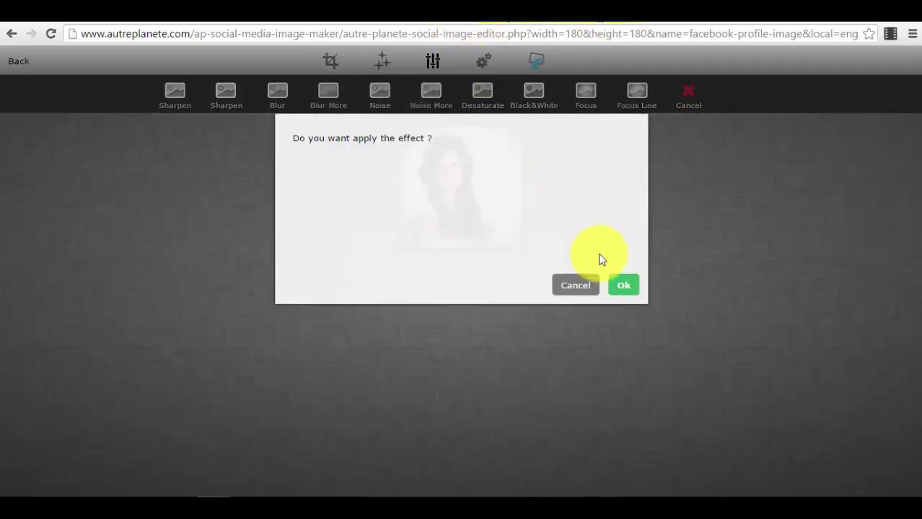
click(623, 285)
click(484, 63)
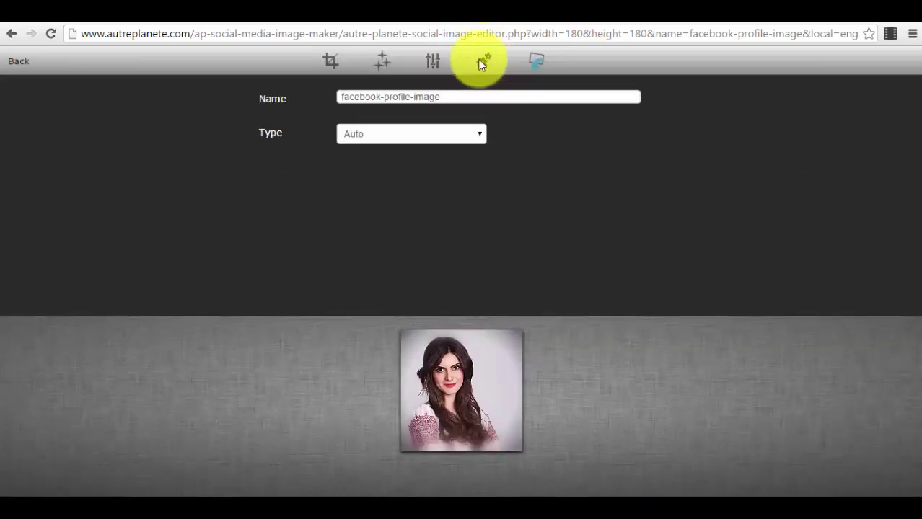
- Rename the image to 'facebook-profile-image manu' and download it as a Jpeg
click(471, 97)
drag(471, 97, 294, 103)
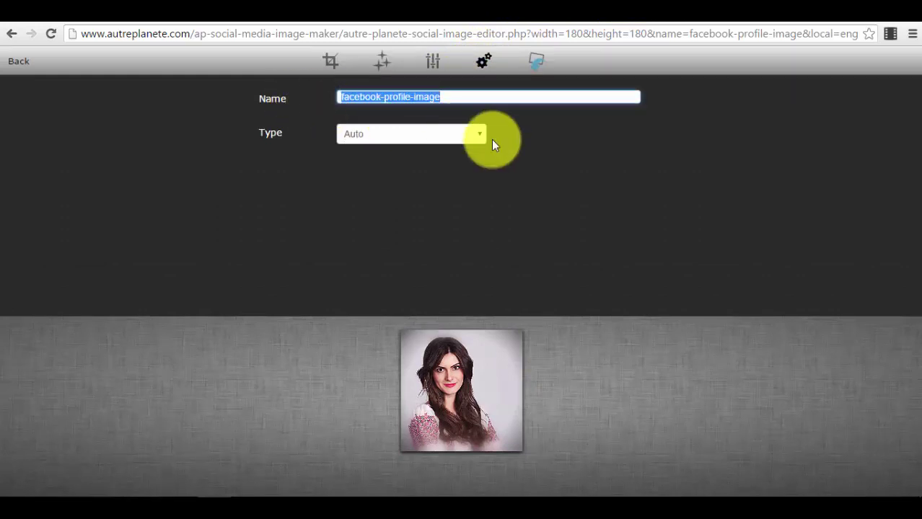
key(End)
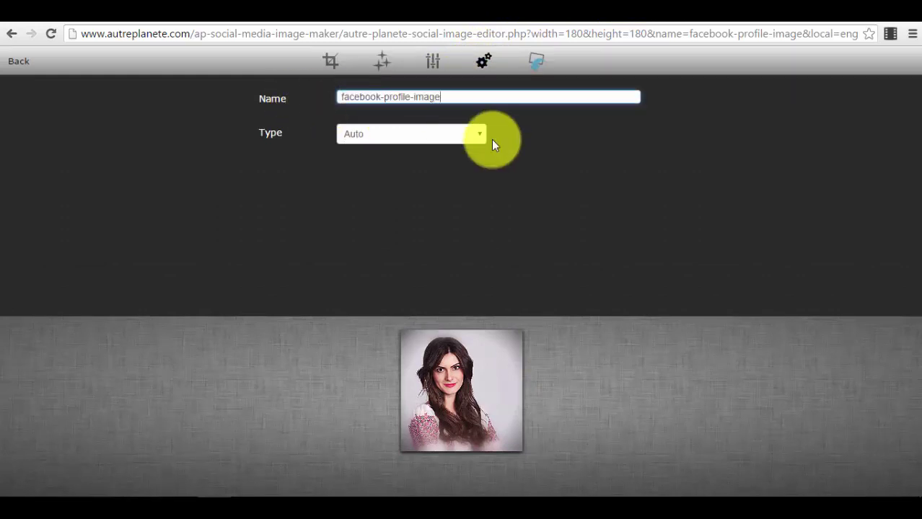
text(manu)
click(453, 140)
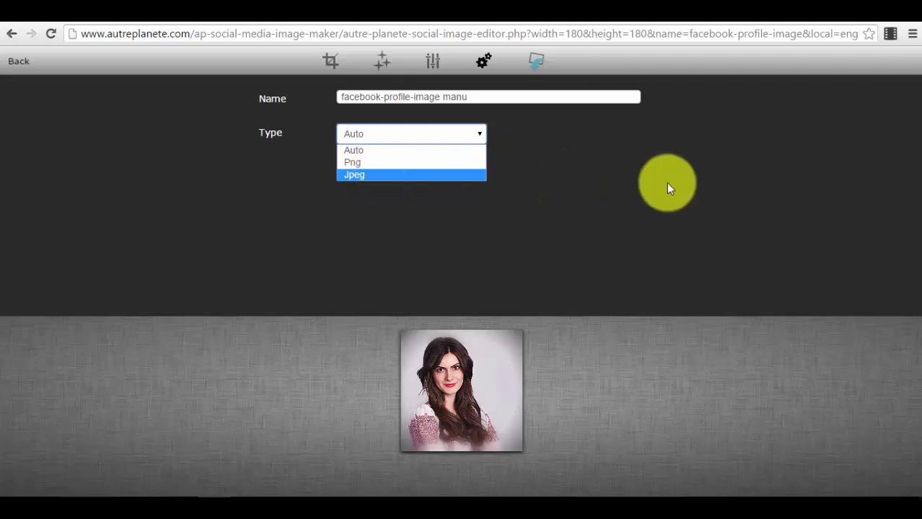
click(666, 183)
click(534, 64)
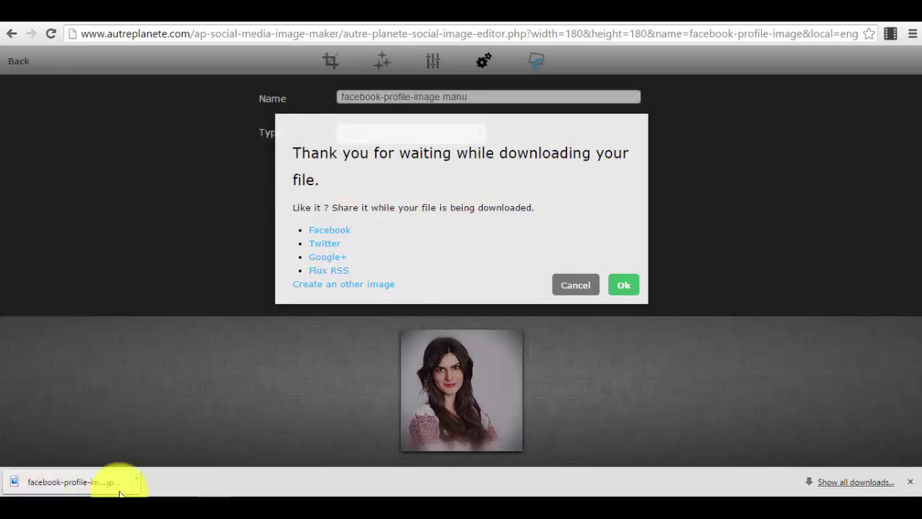
- Check the downloaded file's options, then dismiss the download thank-you message
click(135, 480)
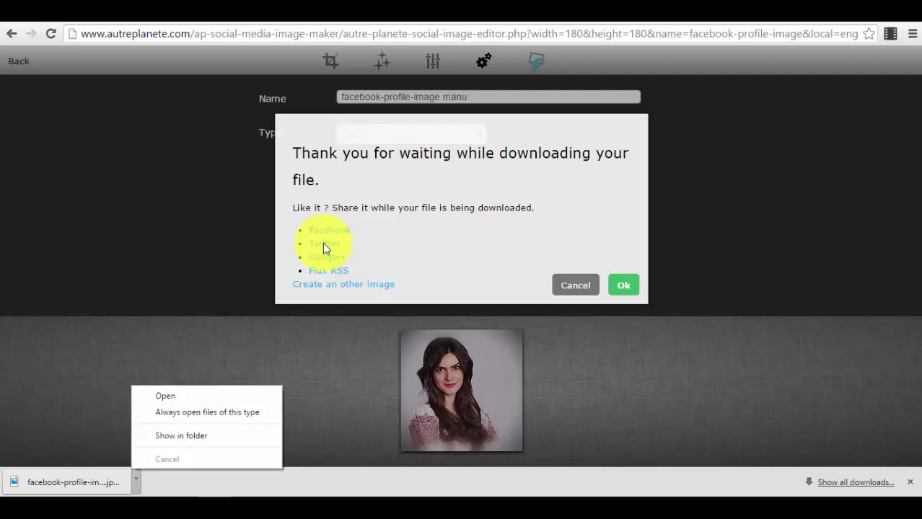
click(577, 287)
click(577, 287)
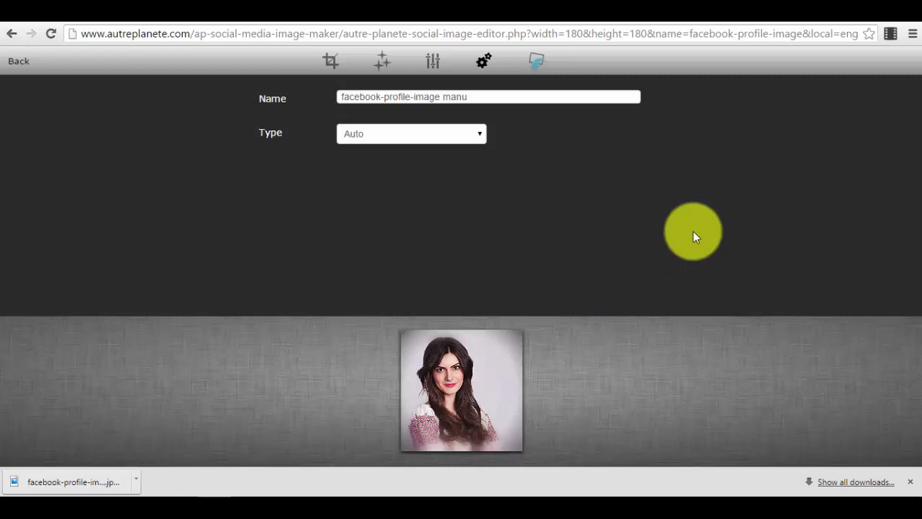